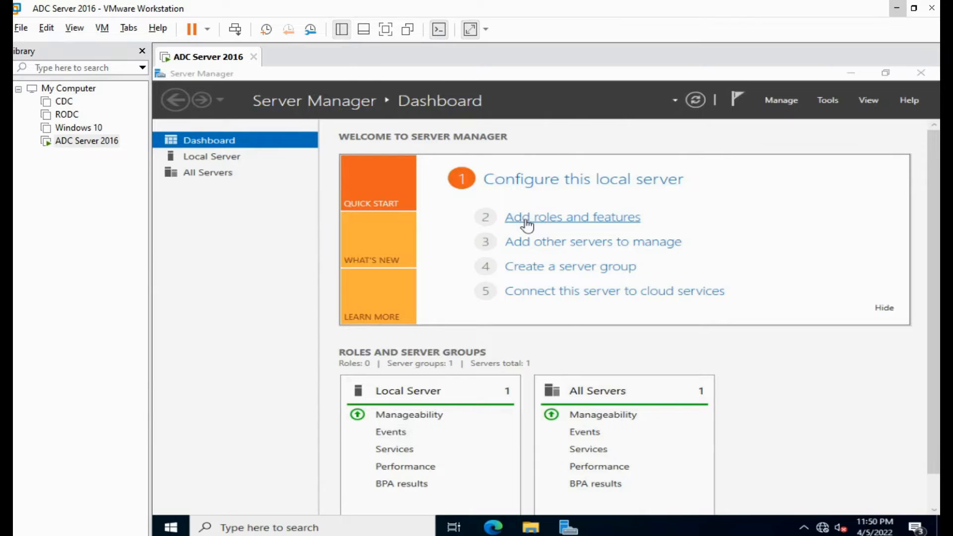
- Launch Add Roles and Features and keep a role-based installation targeting server ADC
{"action": "left_click", "coordinate": [528, 226]}
{"action": "left_click", "coordinate": [569, 226]}
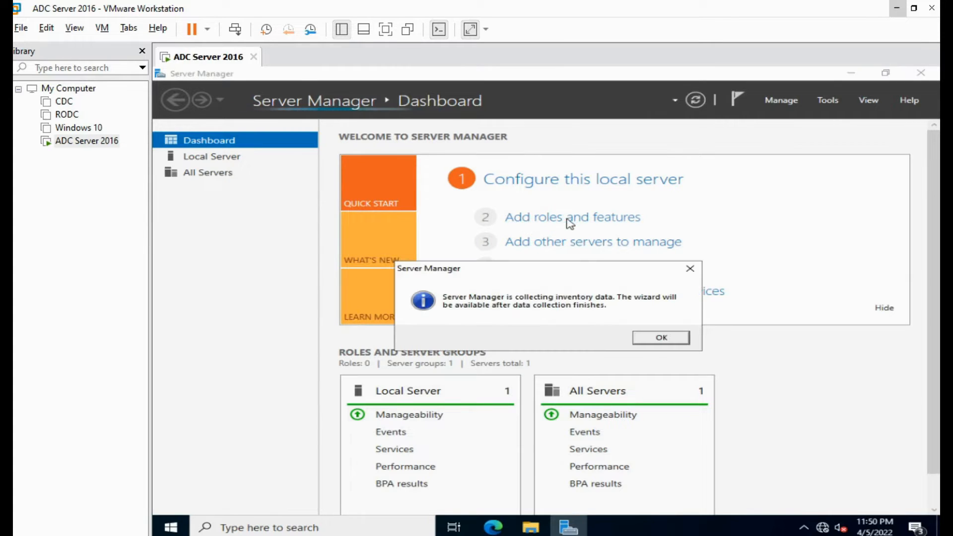
{"action": "left_click", "coordinate": [663, 343]}
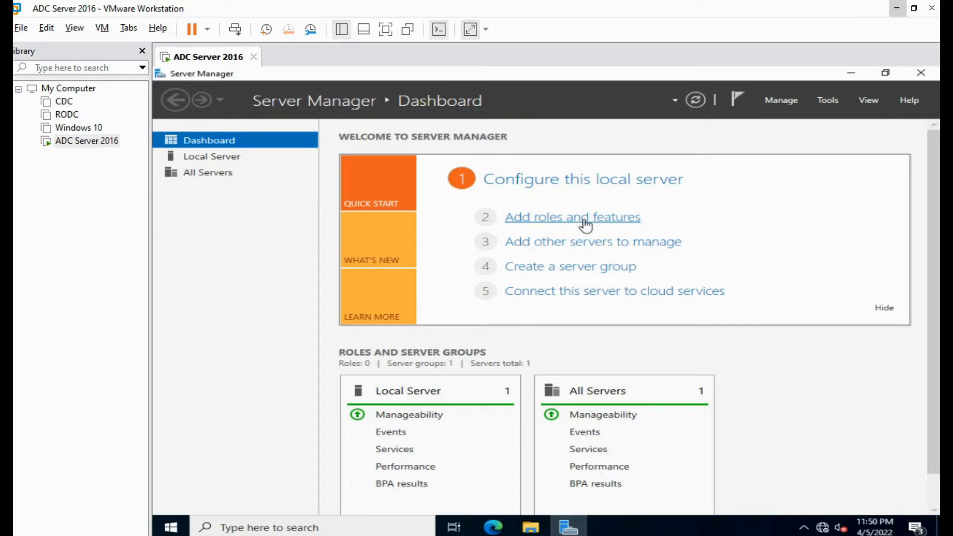
{"action": "left_click", "coordinate": [585, 221]}
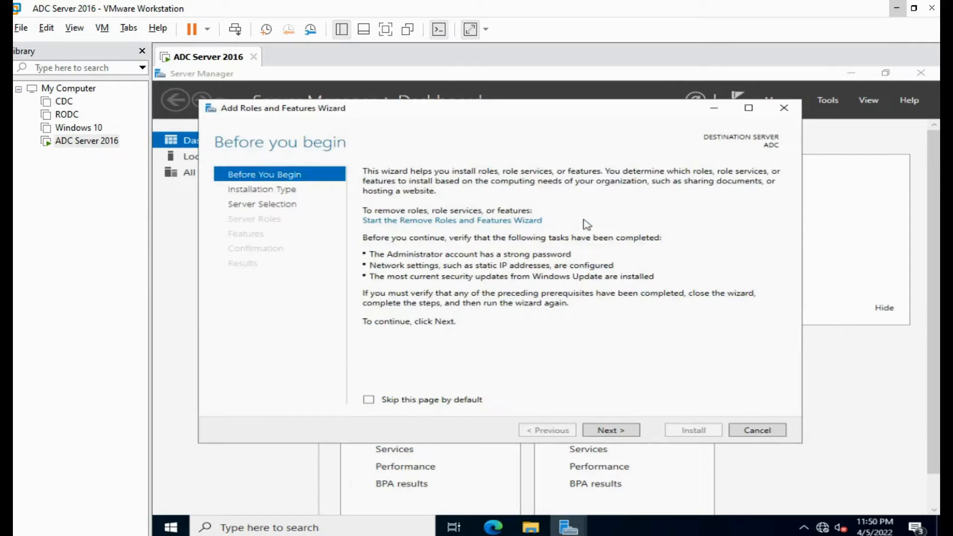
{"action": "left_click", "coordinate": [611, 432]}
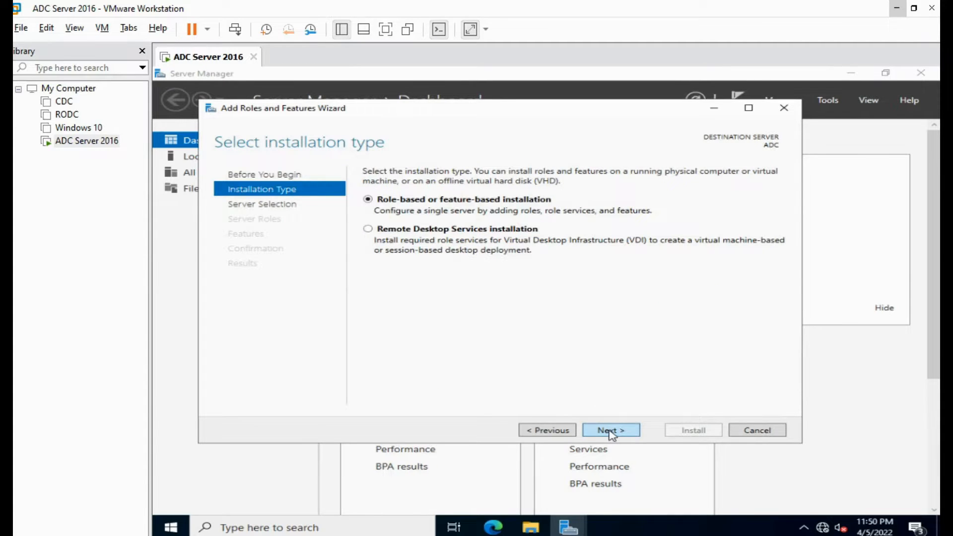
{"action": "left_click", "coordinate": [612, 432]}
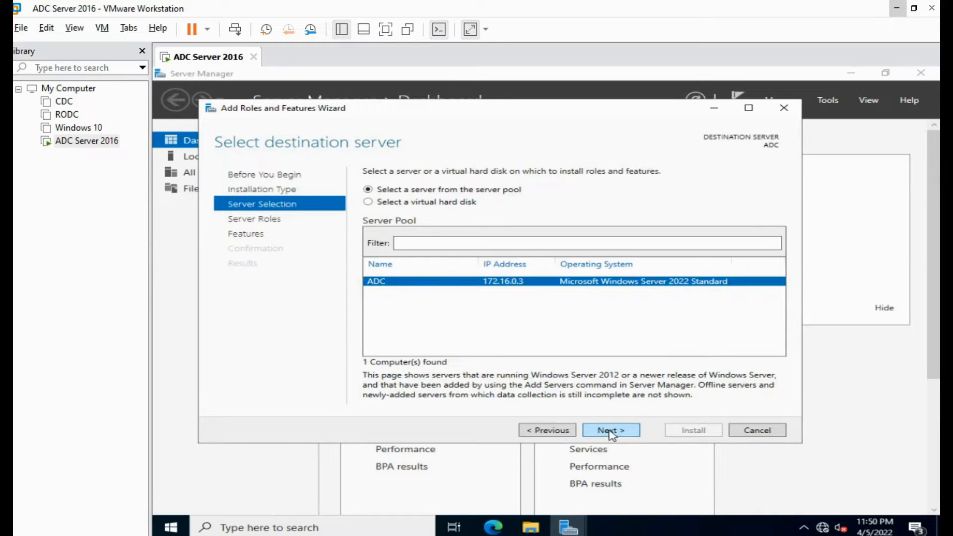
{"action": "left_click", "coordinate": [612, 431]}
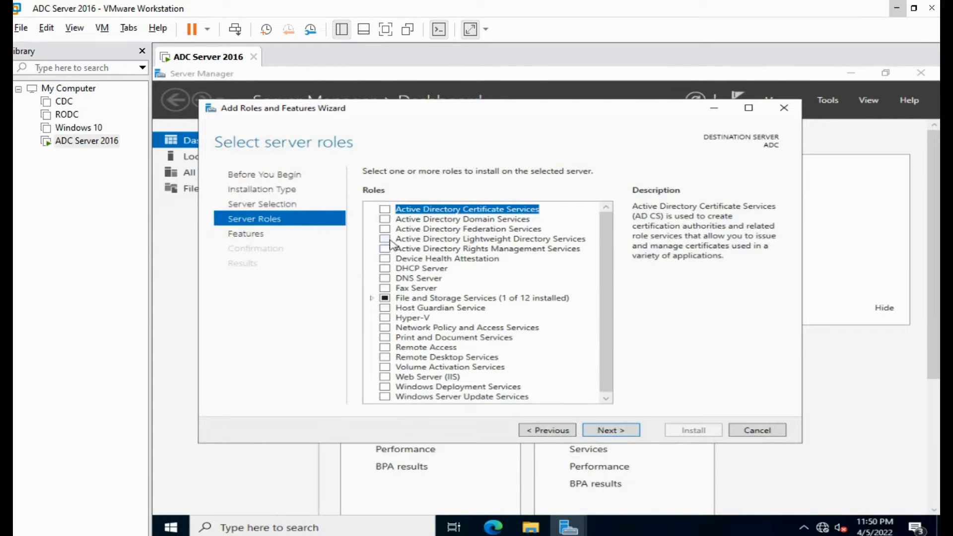
- Select Active Directory Domain Services with its required management features, adding no extra features
{"action": "left_click", "coordinate": [385, 220]}
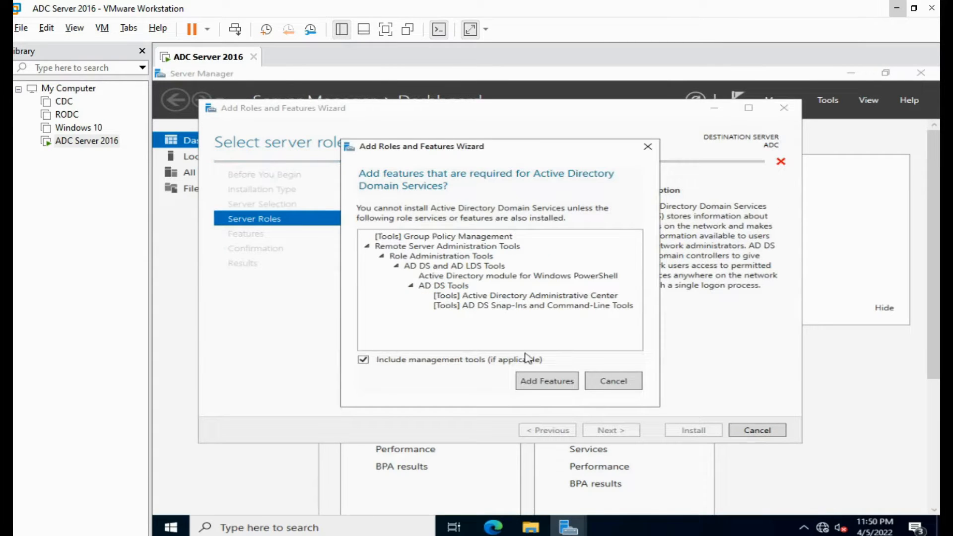
{"action": "left_click", "coordinate": [543, 382]}
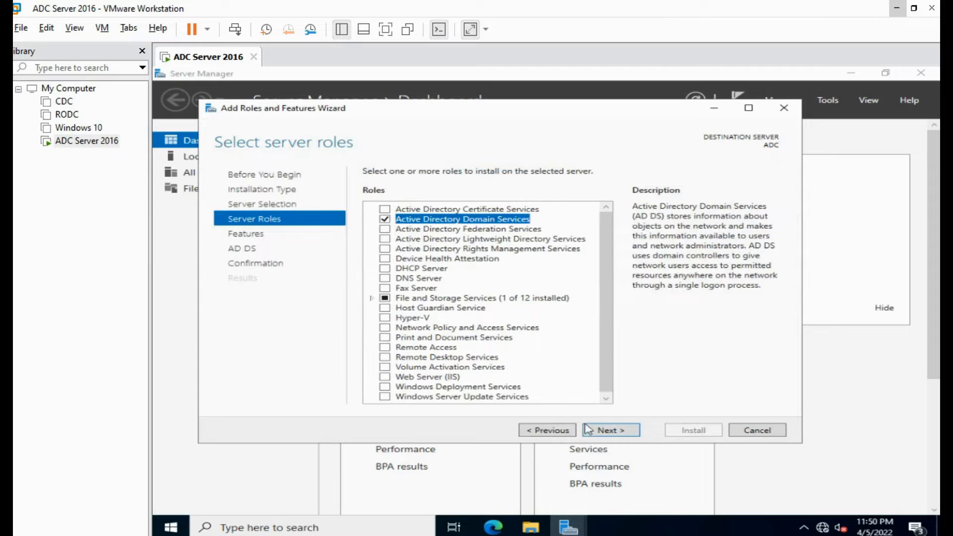
{"action": "left_click", "coordinate": [606, 432]}
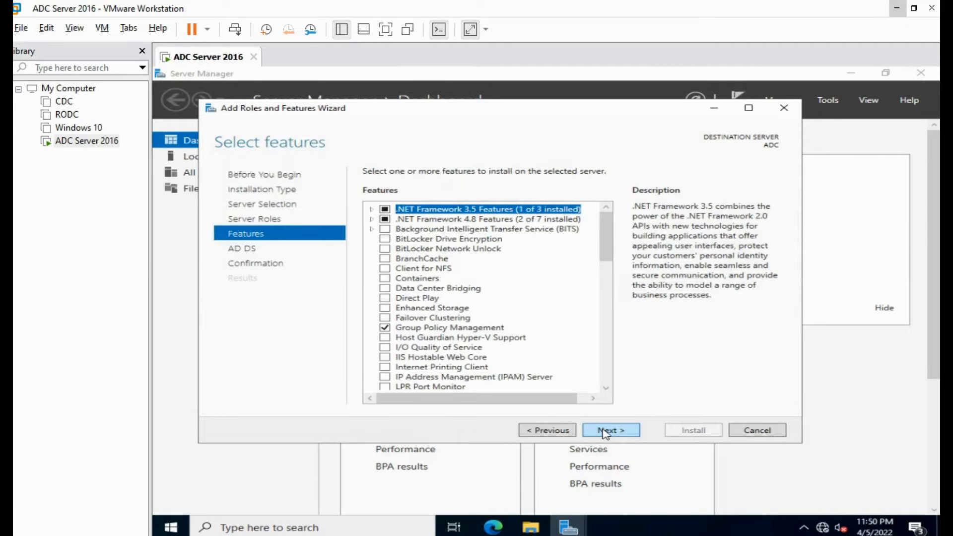
{"action": "left_click", "coordinate": [605, 432]}
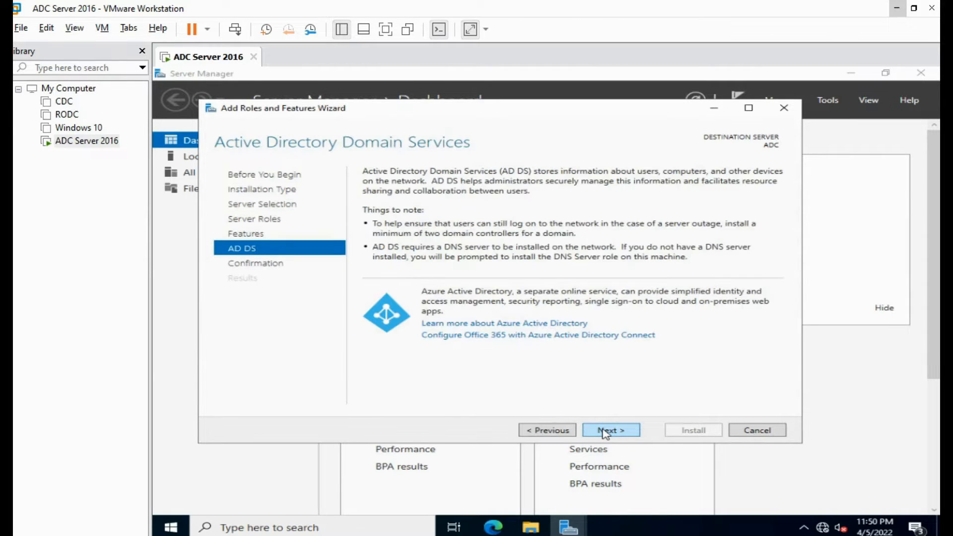
{"action": "left_click", "coordinate": [605, 432]}
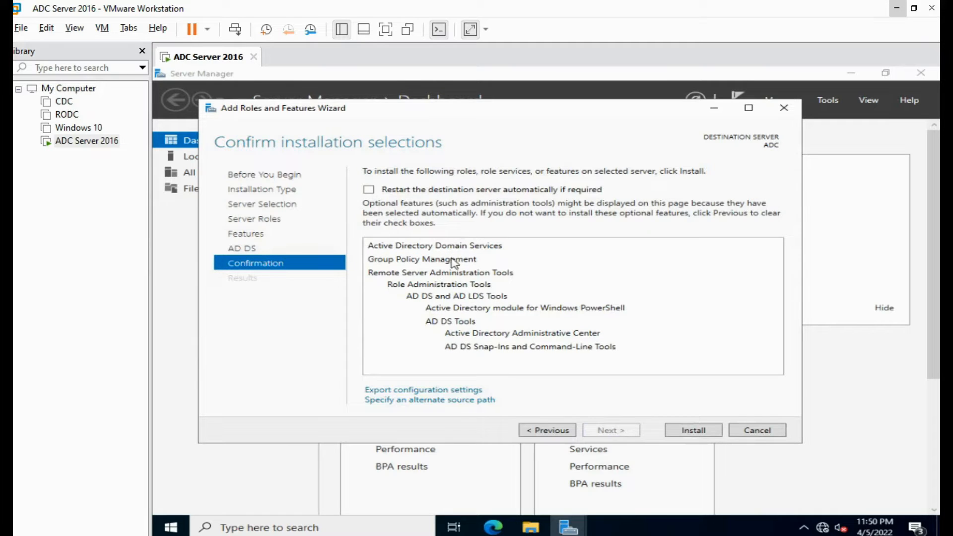
- Allow automatic restarts if required and begin the installation
{"action": "left_click", "coordinate": [369, 190]}
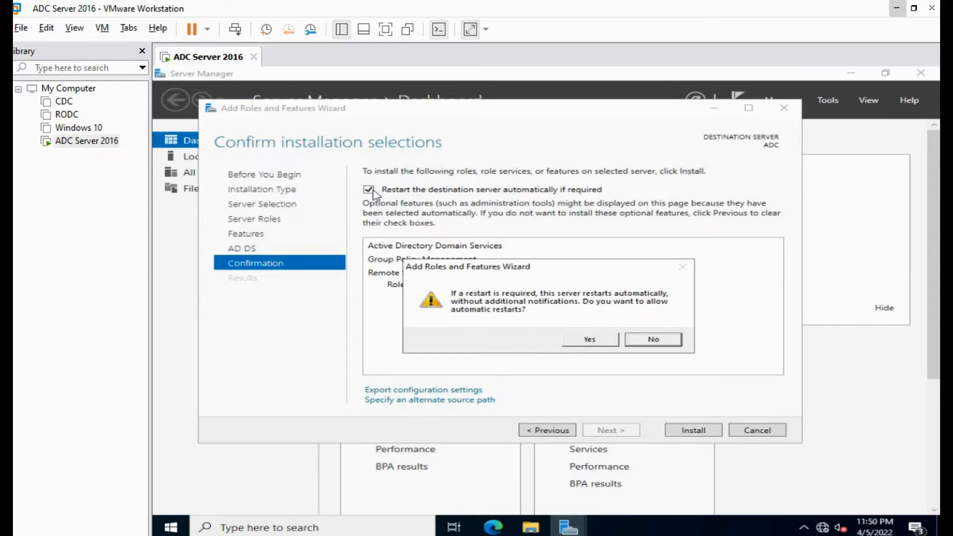
{"action": "left_click", "coordinate": [589, 340]}
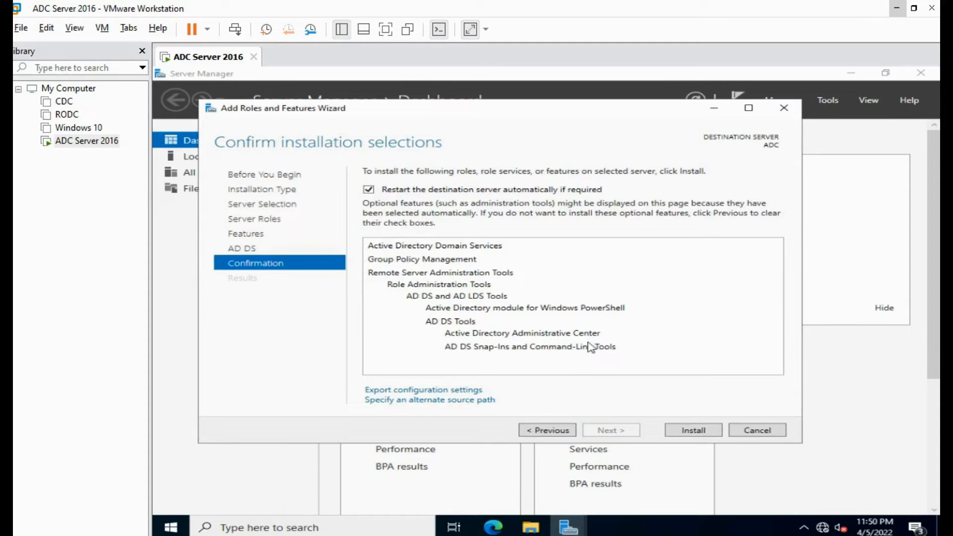
{"action": "left_click", "coordinate": [695, 432]}
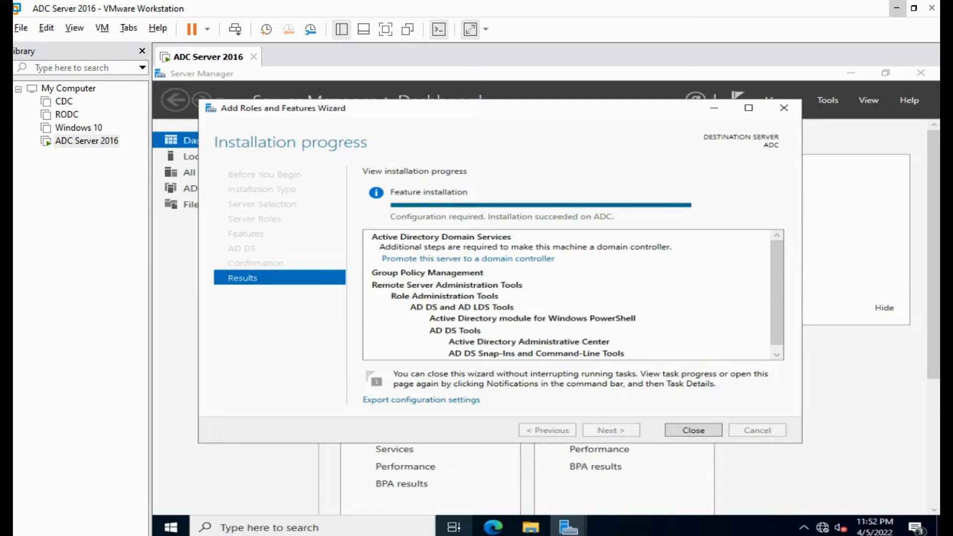
- Close the wizard once AD DS installation succeeds on ADC
{"action": "left_click", "coordinate": [691, 435]}
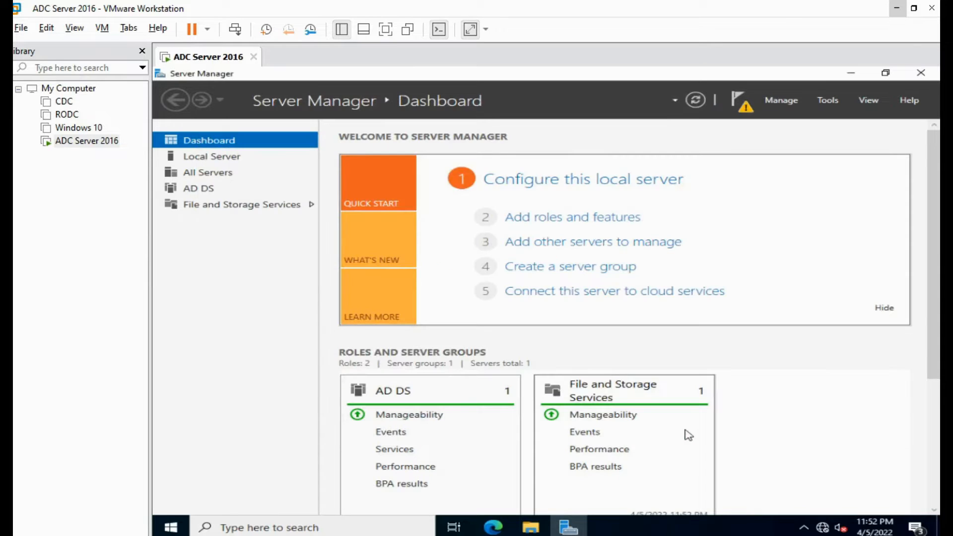
- From notifications, dismiss the feature installation notice and choose 'Promote this server to a domain controller'
{"action": "left_click", "coordinate": [744, 107]}
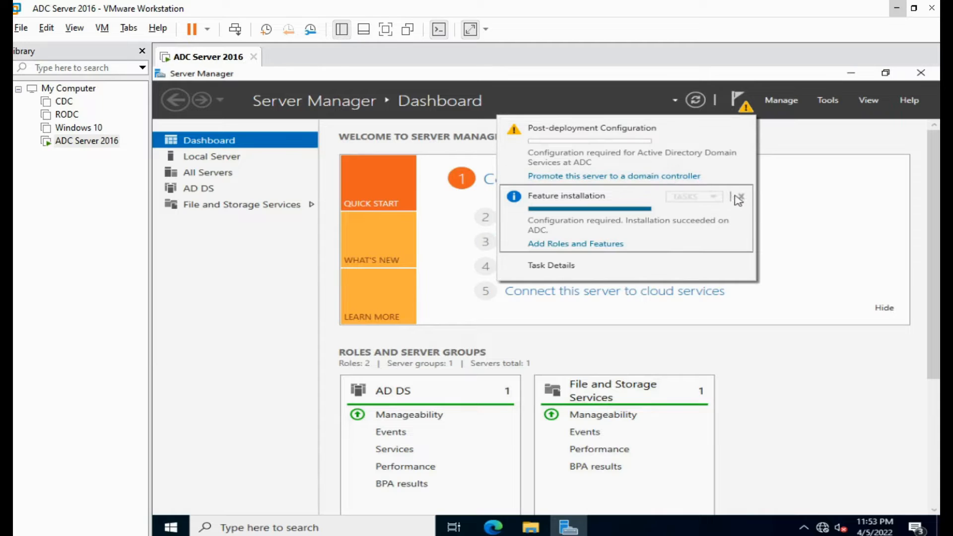
{"action": "left_click", "coordinate": [739, 198]}
{"action": "left_click", "coordinate": [680, 181]}
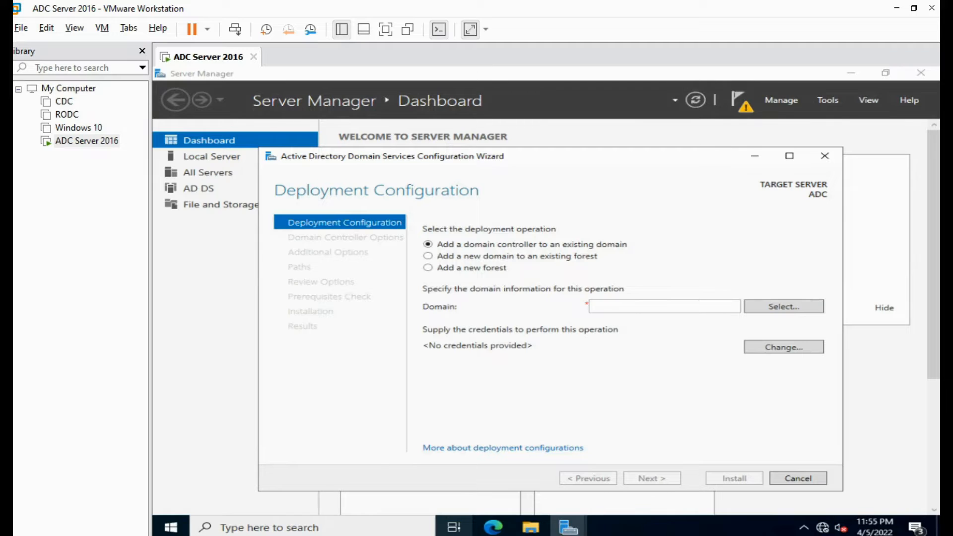
- Enter saileela.com as the existing domain name, correcting the earlier typos
{"action": "left_click", "coordinate": [631, 308]}
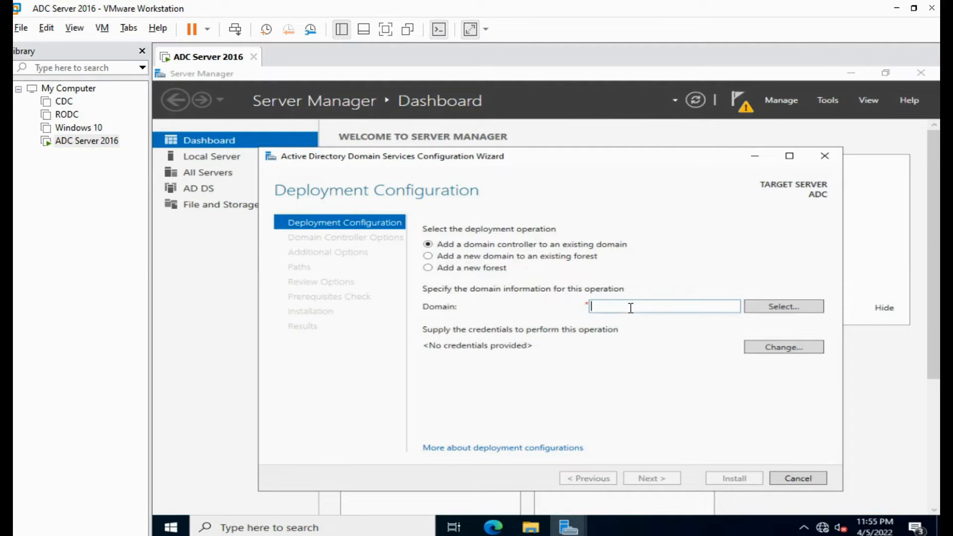
{"action": "type", "text": "saile"}
{"action": "key", "text": "BackSpace"}
{"action": "key", "text": "BackSpace"}
{"action": "key", "text": "BackSpace"}
{"action": "key", "text": "BackSpace"}
{"action": "key", "text": "BackSpace"}
{"action": "type", "text": "sauleela.com"}
{"action": "left_click_drag", "start_coordinate": [684, 306], "coordinate": [563, 320]}
{"action": "key", "text": "BackSpace"}
{"action": "type", "text": "saileela.com"}
- Supply the saileela\Administrator account and its password to browse the forest
{"action": "left_click", "coordinate": [750, 309]}
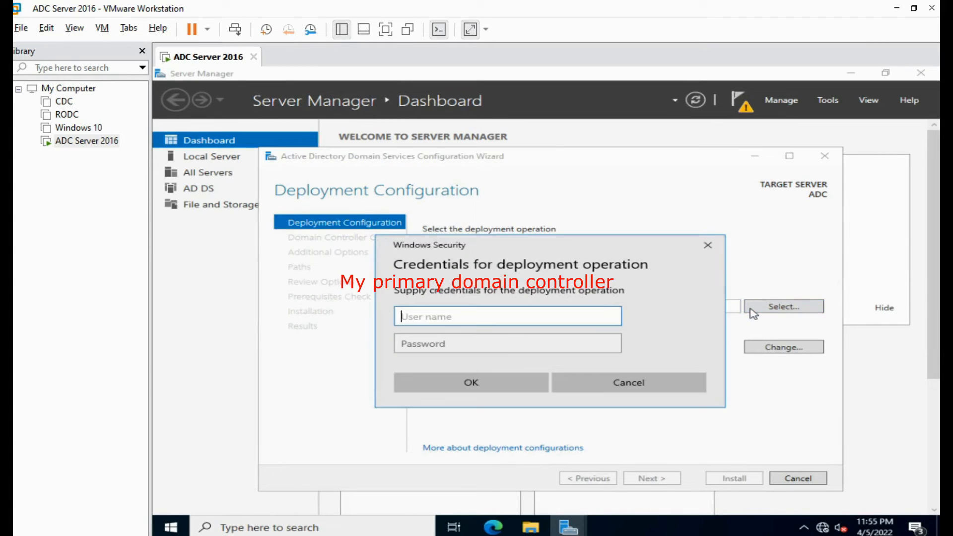
{"action": "type", "text": "saileela"}
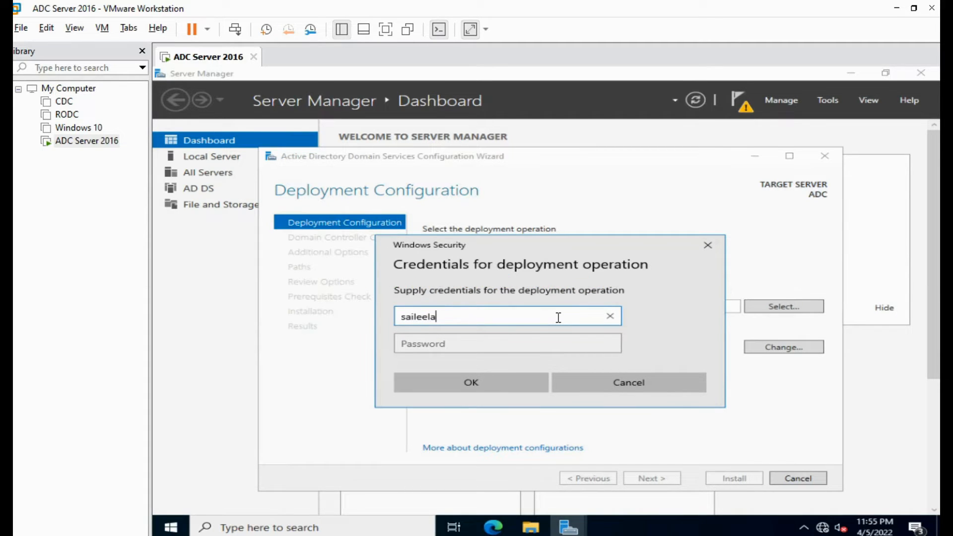
{"action": "type", "text": "\\Administrator"}
{"action": "key", "text": "Tab"}
{"action": "type", "text": "•••••••"}
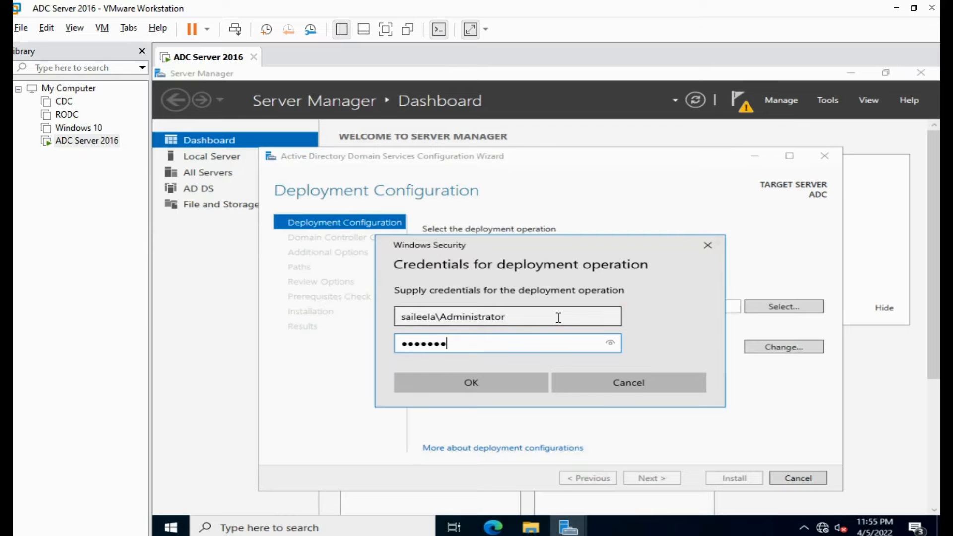
{"action": "type", "text": "••••"}
{"action": "key", "text": "Return"}
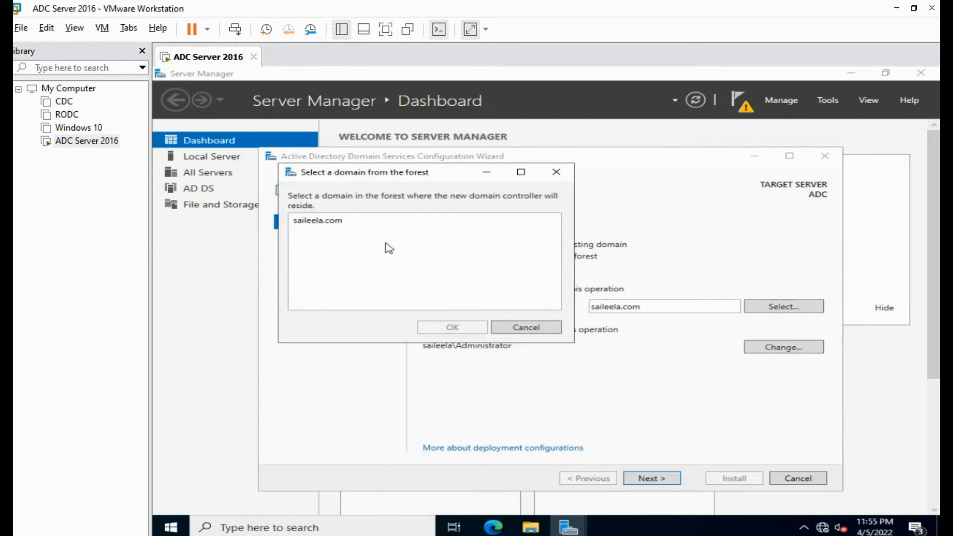
- Pick saileela.com as the target domain and continue to Domain Controller Options
{"action": "left_click", "coordinate": [337, 224]}
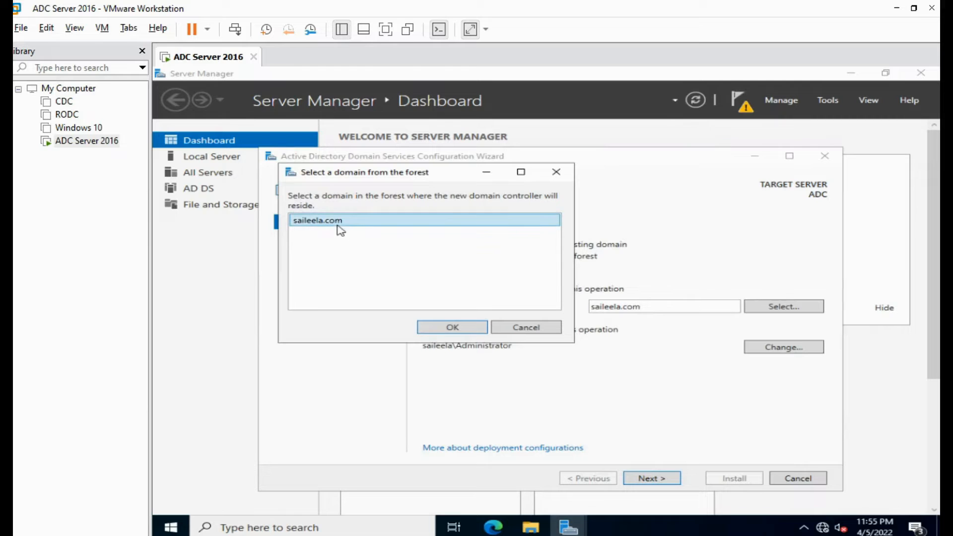
{"action": "left_click", "coordinate": [450, 328]}
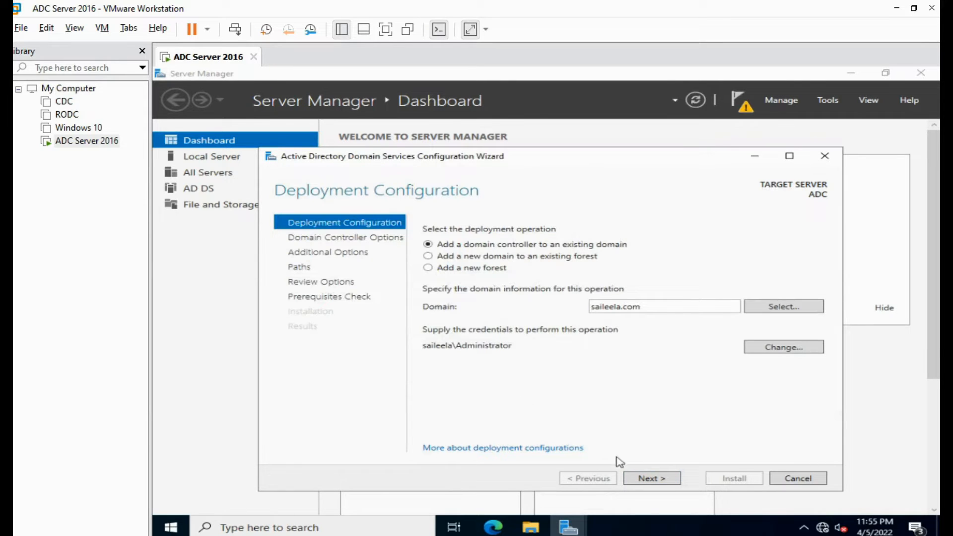
{"action": "left_click", "coordinate": [651, 478]}
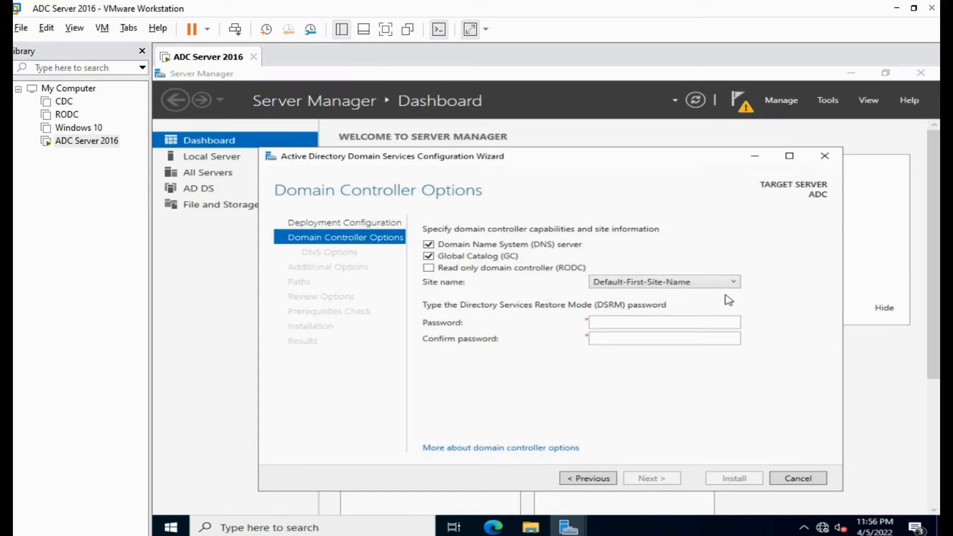
- Keep site Default-First-Site-Name, enter and confirm the DSRM password, and pass DNS Options
{"action": "left_click", "coordinate": [726, 288]}
{"action": "left_click", "coordinate": [725, 287]}
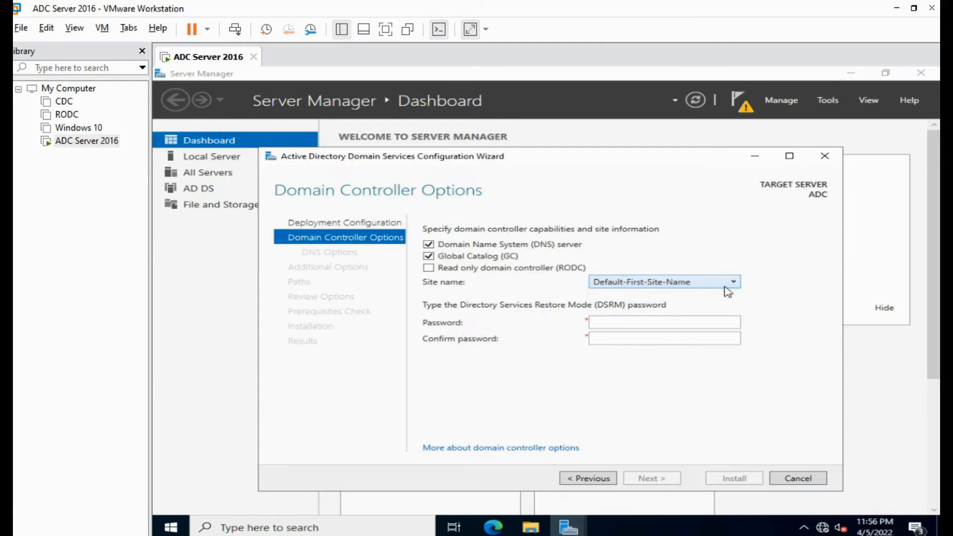
{"action": "left_click", "coordinate": [656, 323]}
{"action": "type", "text": "P@ss"}
{"action": "type", "text": "rd@123"}
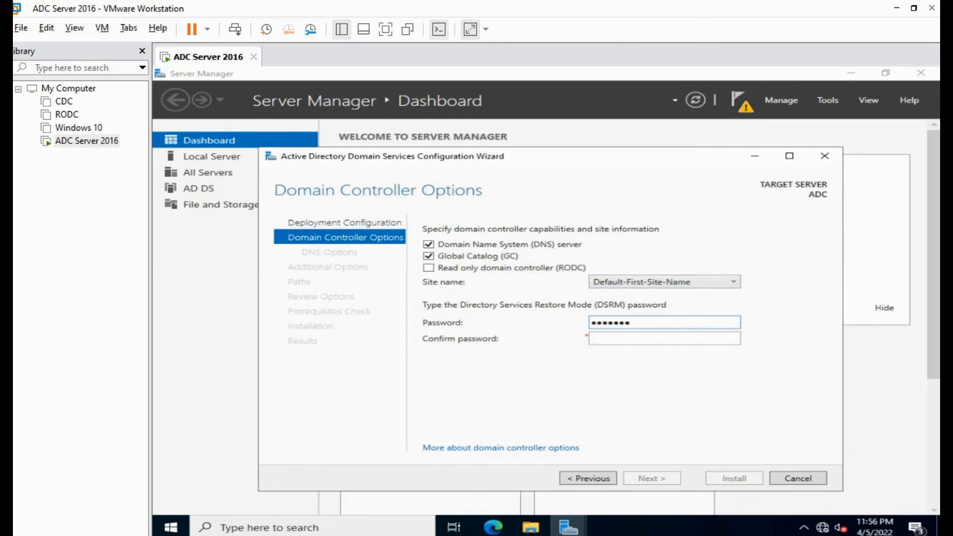
{"action": "key", "text": "Tab"}
{"action": "type", "text": "Password@123"}
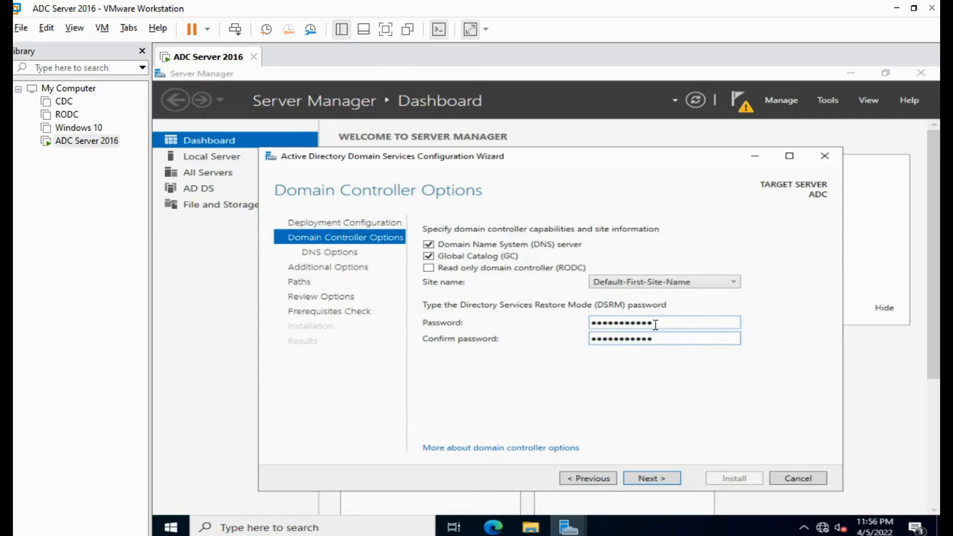
{"action": "left_click", "coordinate": [652, 478]}
{"action": "left_click", "coordinate": [665, 480]}
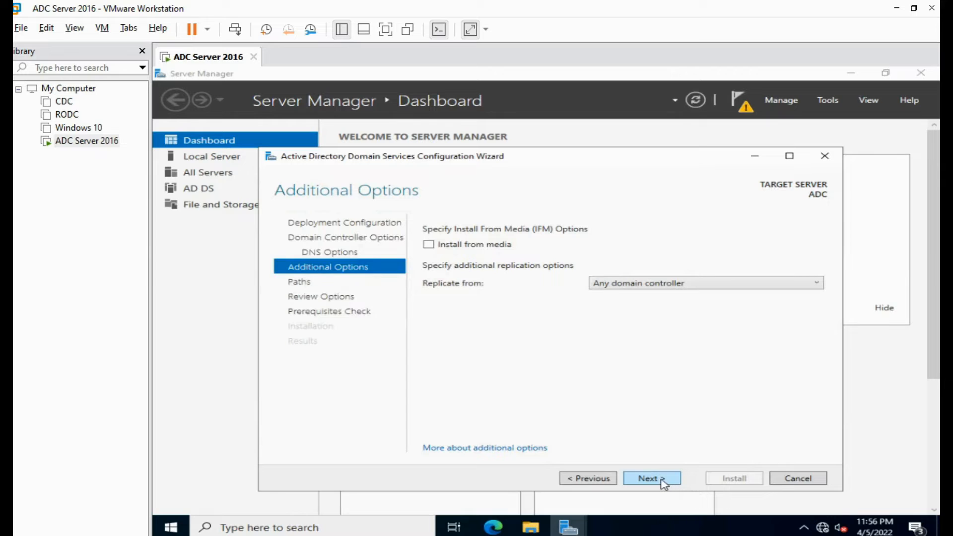
- Accept the default replication source and folder paths, review the options, and run the prerequisites check
{"action": "left_click", "coordinate": [663, 481]}
{"action": "left_click", "coordinate": [657, 480]}
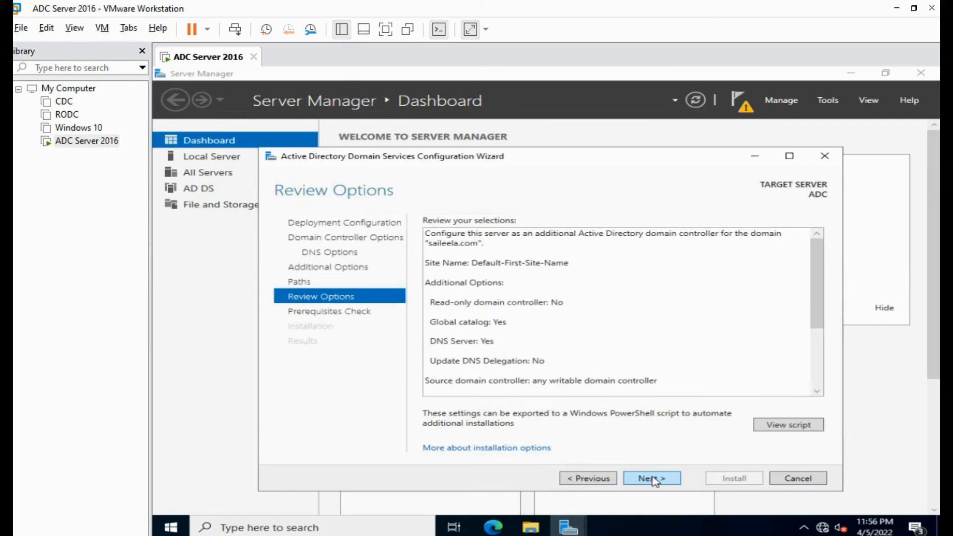
{"action": "left_click_drag", "start_coordinate": [816, 302], "coordinate": [820, 378]}
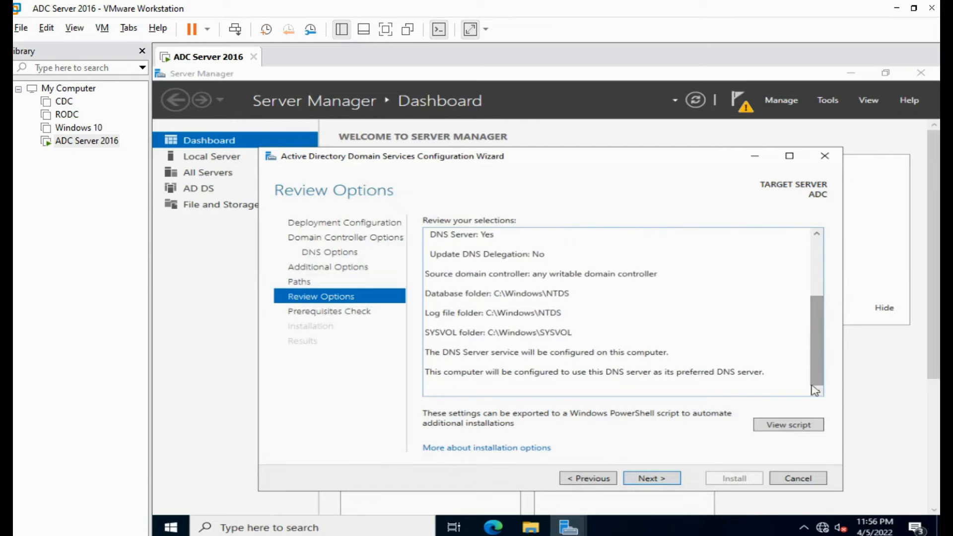
{"action": "left_click", "coordinate": [659, 480]}
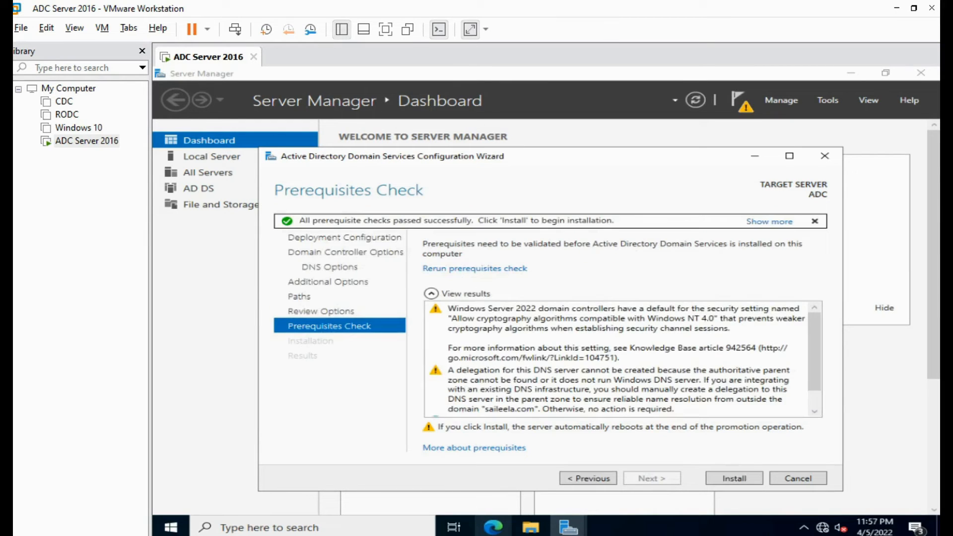
- Install to promote ADC to an additional domain controller for saileela.com
{"action": "left_click", "coordinate": [730, 480]}
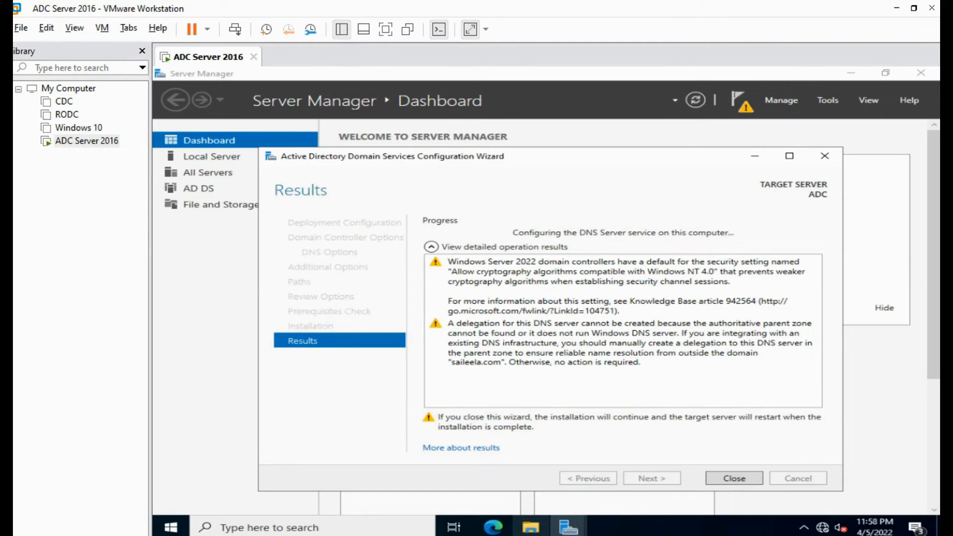
- Close the finished promotion wizard and dismiss the restart sign-out notice
{"action": "left_click", "coordinate": [733, 479]}
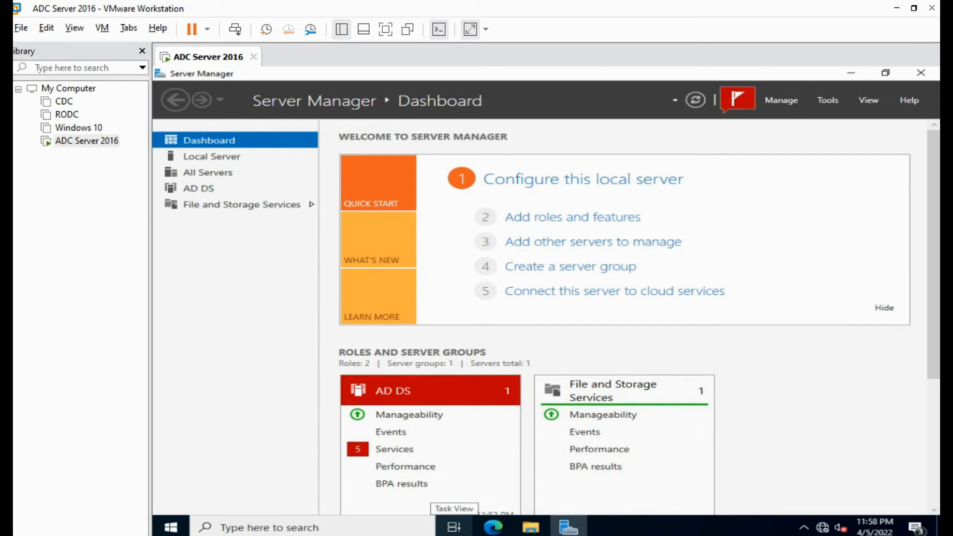
{"action": "left_click", "coordinate": [923, 75]}
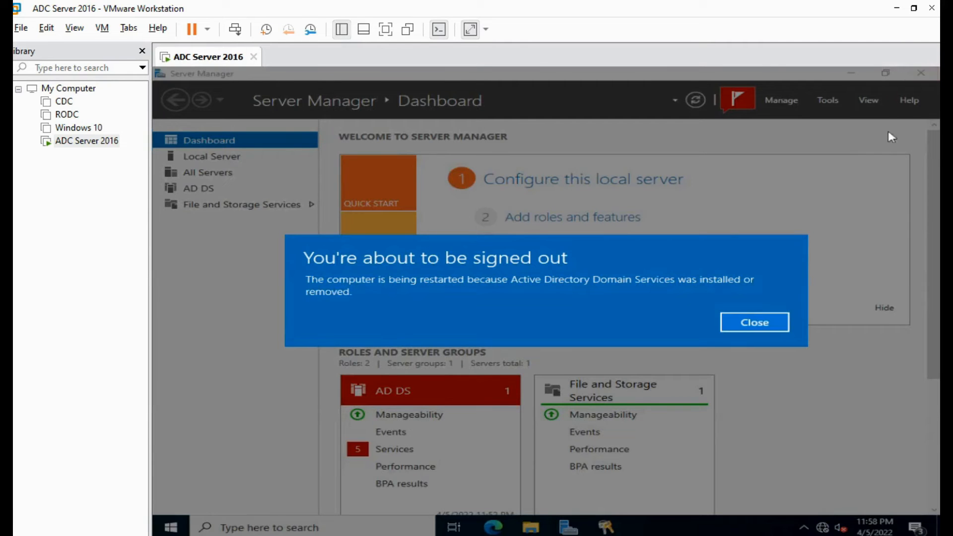
{"action": "left_click", "coordinate": [760, 324]}
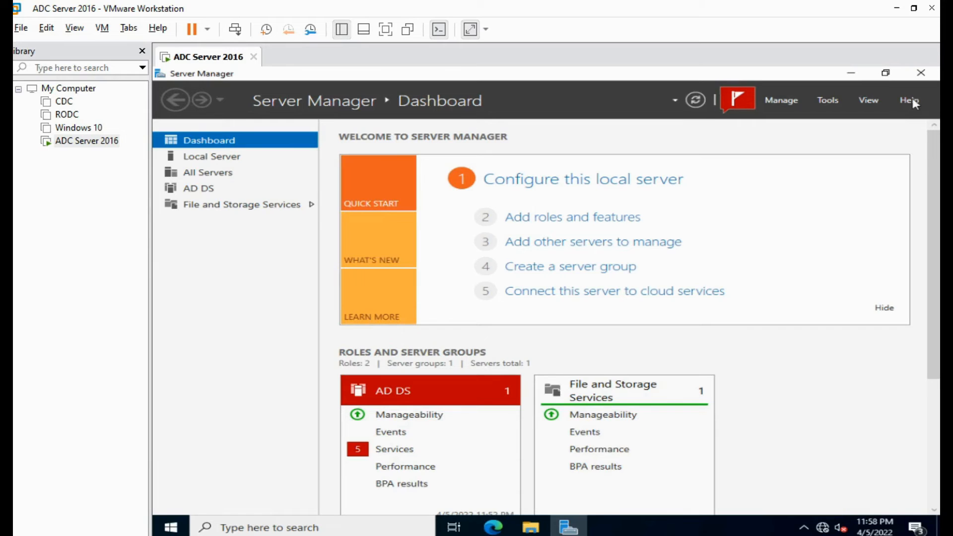
- Close Server Manager and let ADC reboot to the lock screen
{"action": "left_click", "coordinate": [922, 74]}
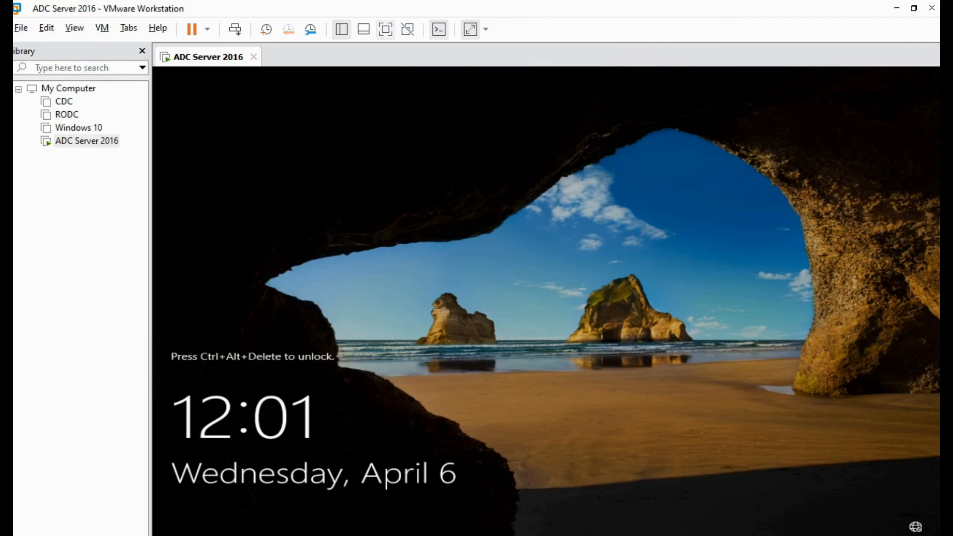
- Sign in to the restarted ADC server as the domain Administrator using the account password
{"action": "left_click", "coordinate": [235, 30]}
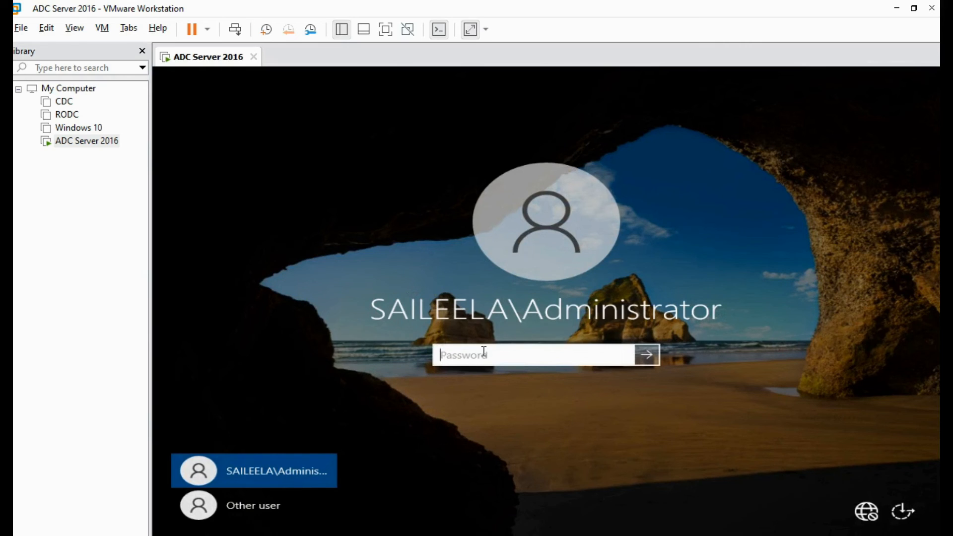
{"action": "type", "text": "P***********"}
{"action": "key", "text": "Return"}
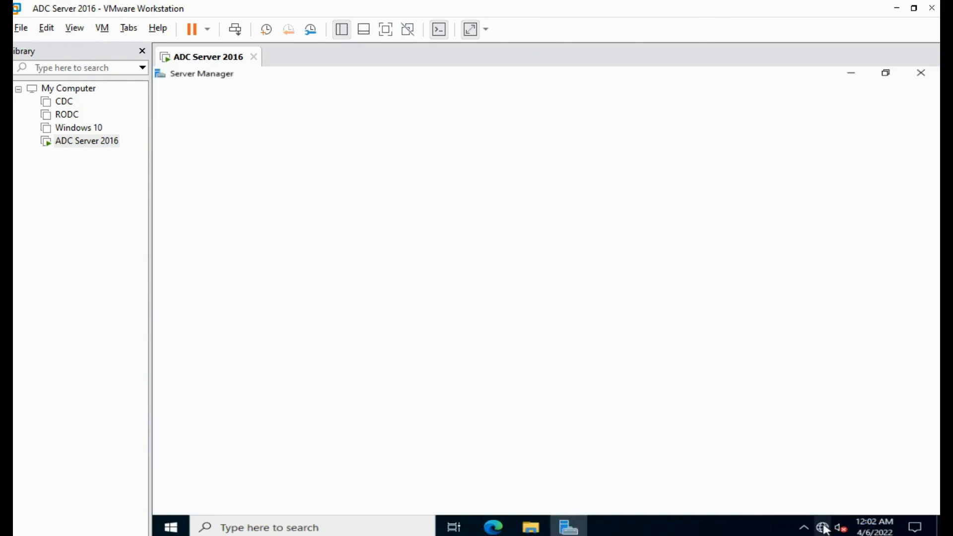
- Open Ethernet0's IPv4 properties to check IP 172.16.0.3 and DNS 172.16.0.5 and 8.8.8.8
{"action": "right_click", "coordinate": [822, 527]}
{"action": "left_click", "coordinate": [816, 515]}
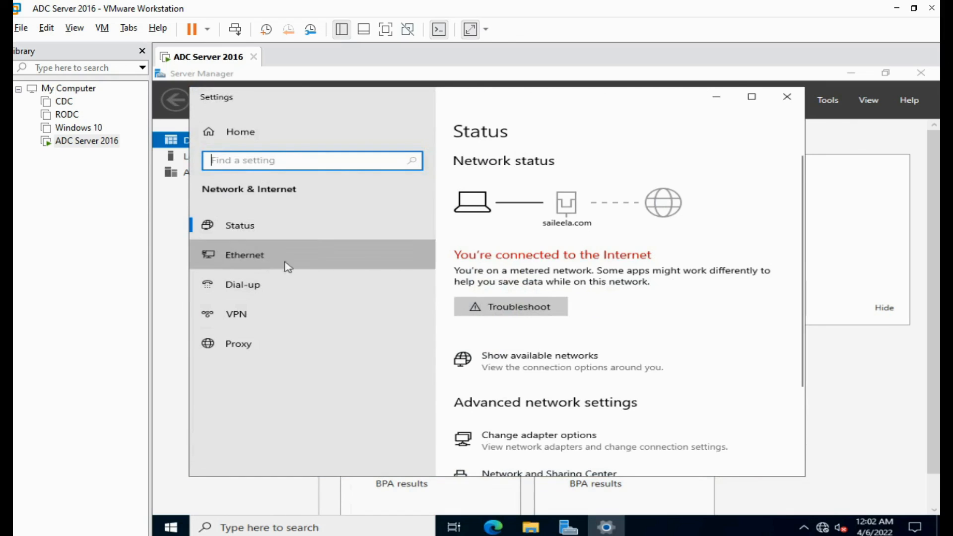
{"action": "left_click", "coordinate": [288, 267]}
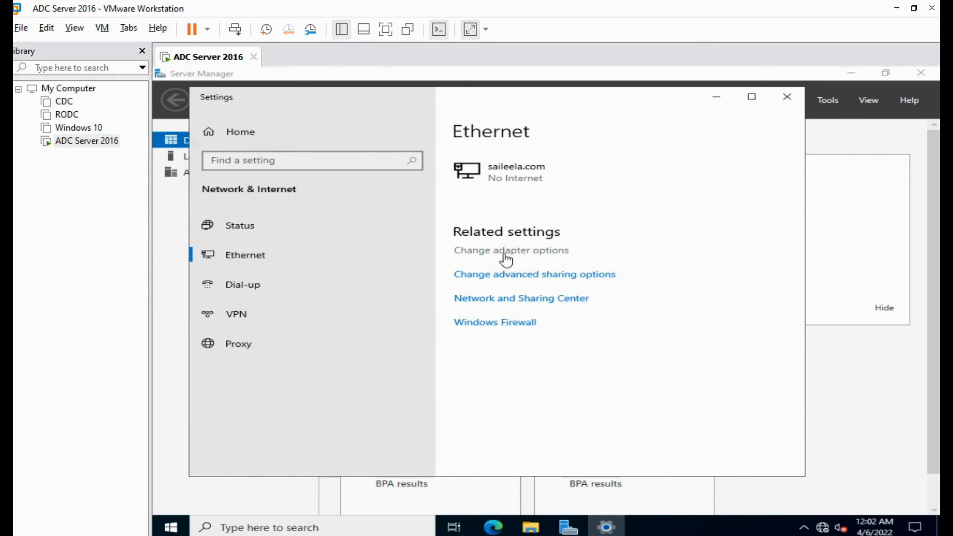
{"action": "left_click", "coordinate": [505, 254]}
{"action": "left_click", "coordinate": [405, 211]}
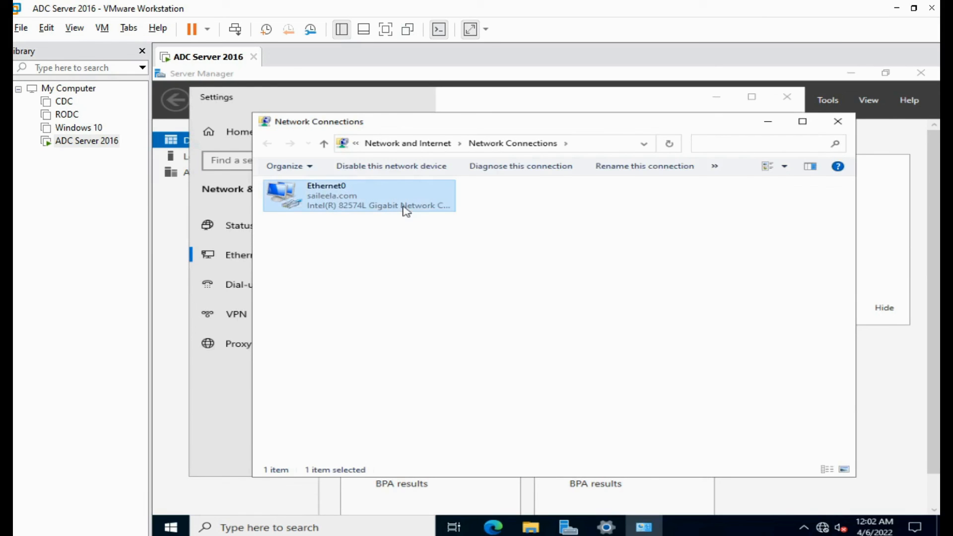
{"action": "right_click", "coordinate": [407, 211]}
{"action": "left_click", "coordinate": [445, 324]}
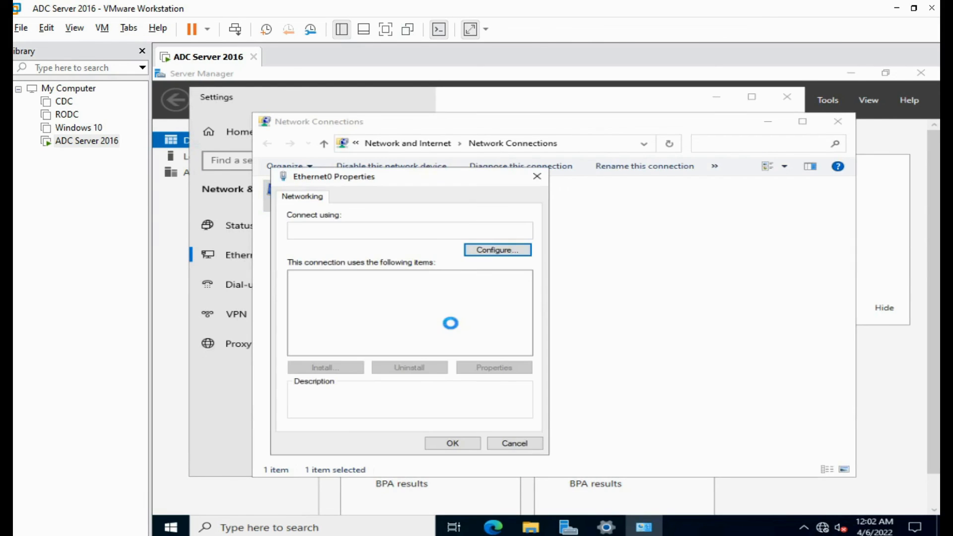
{"action": "double_click", "coordinate": [436, 313]}
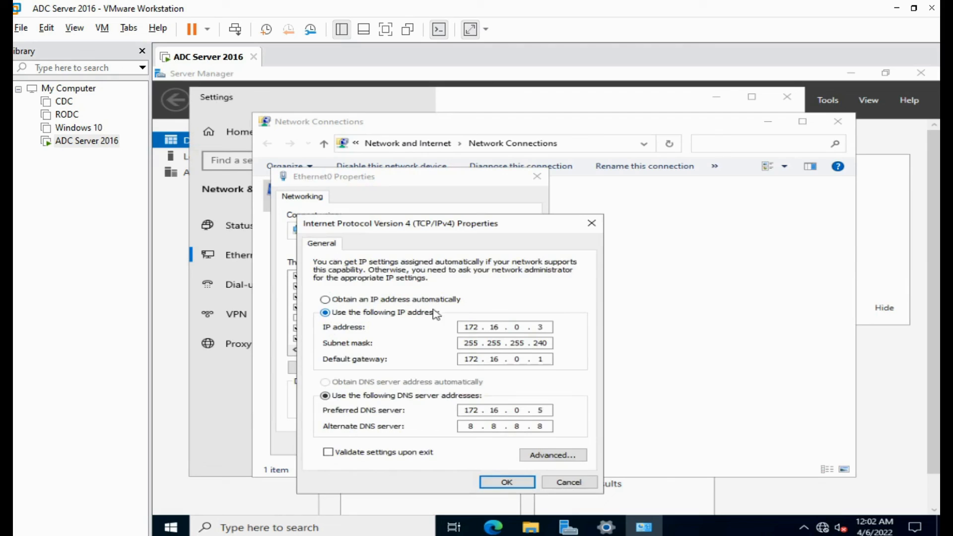
- Close the IPv4, adapter properties, network connections, Settings and Server Manager windows
{"action": "left_click", "coordinate": [513, 488]}
{"action": "left_click", "coordinate": [452, 443]}
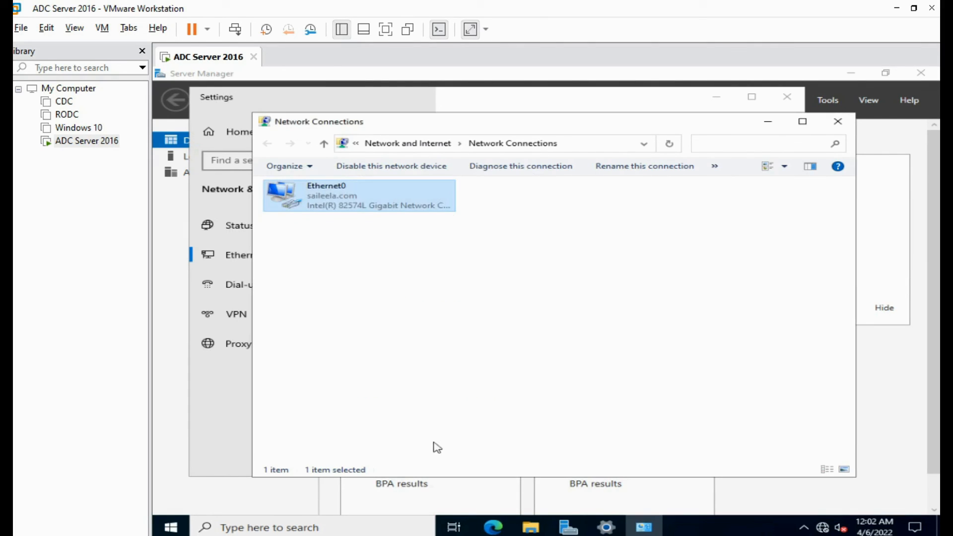
{"action": "left_click", "coordinate": [838, 122]}
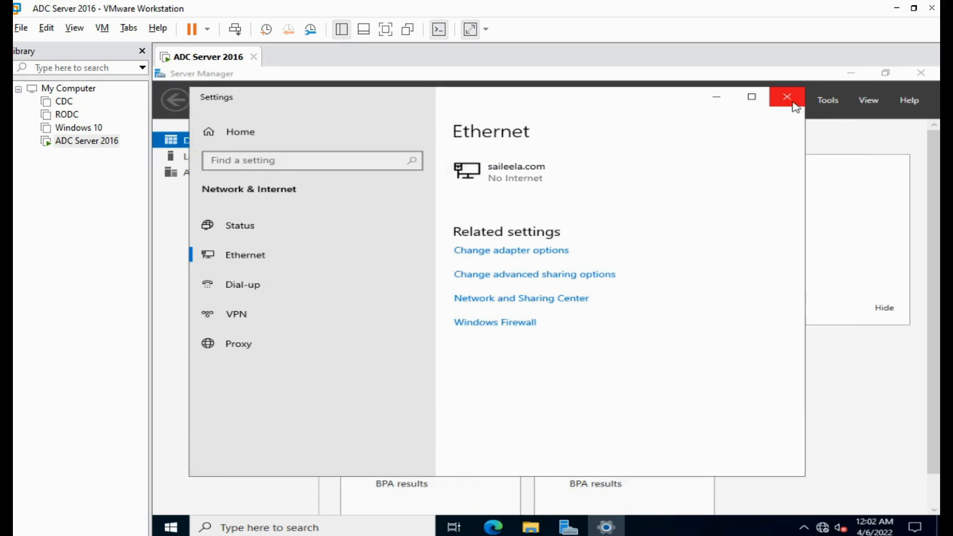
{"action": "left_click", "coordinate": [795, 107]}
{"action": "left_click", "coordinate": [921, 75]}
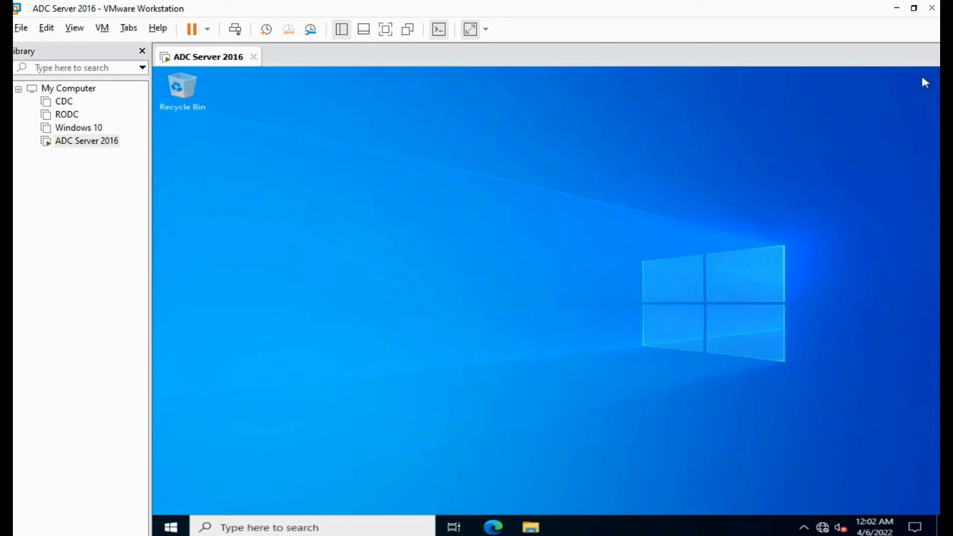